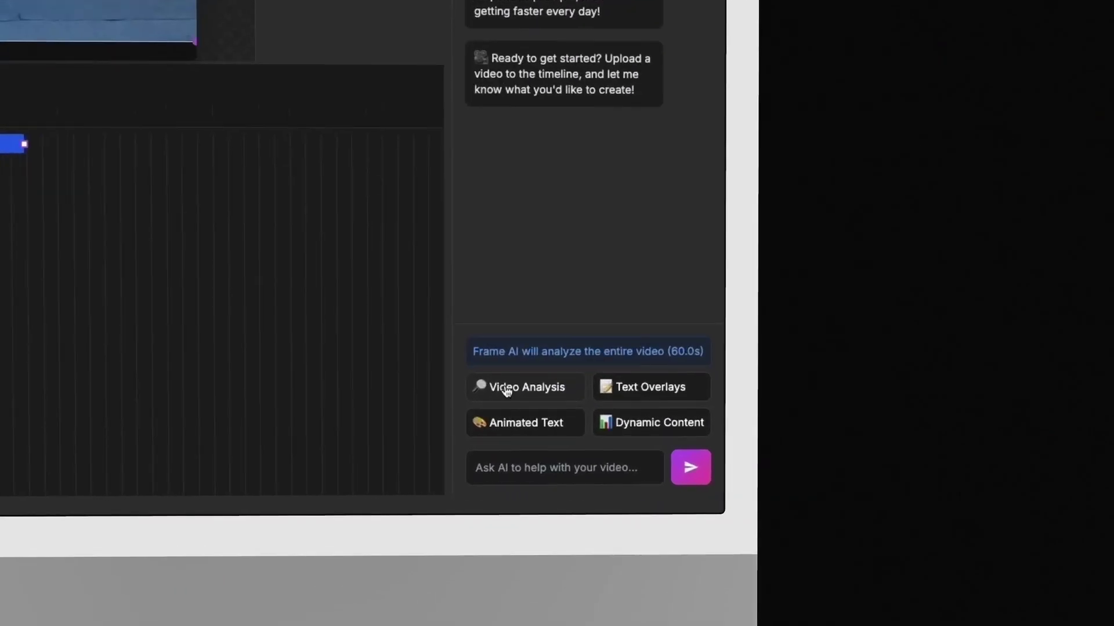
# - Ask how many cars pass in the first half, then request a top-left Cybertrucks counter
pyautogui.click(801, 452)
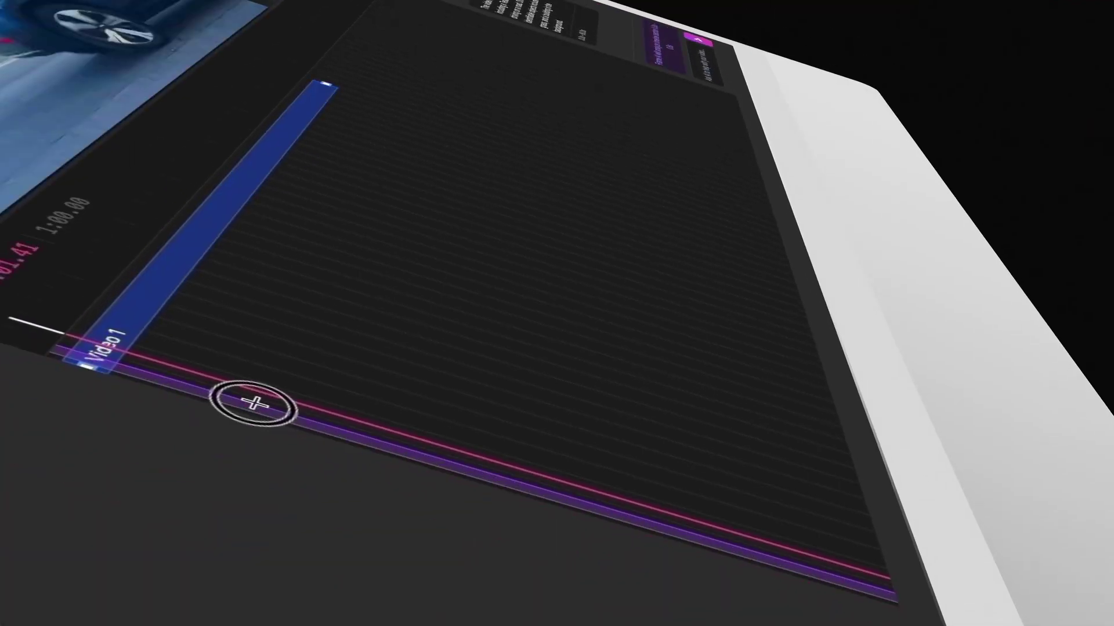
pyautogui.moveTo(249, 403); pyautogui.dragTo(391, 170)
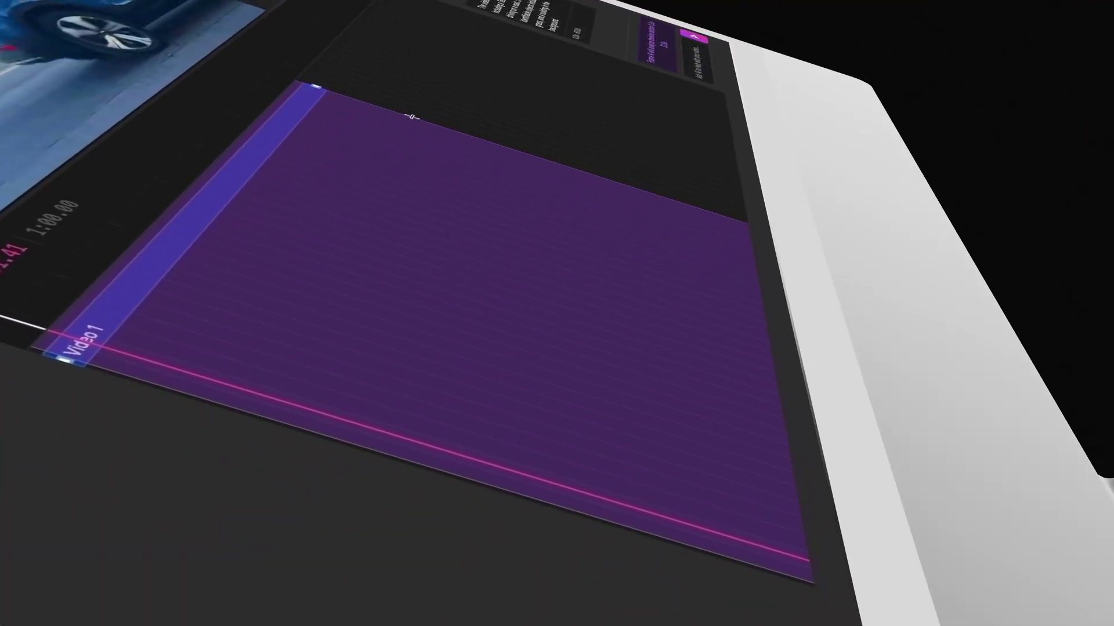
pyautogui.write('How many cars are passing by in this section of the video?')
pyautogui.press('Return')
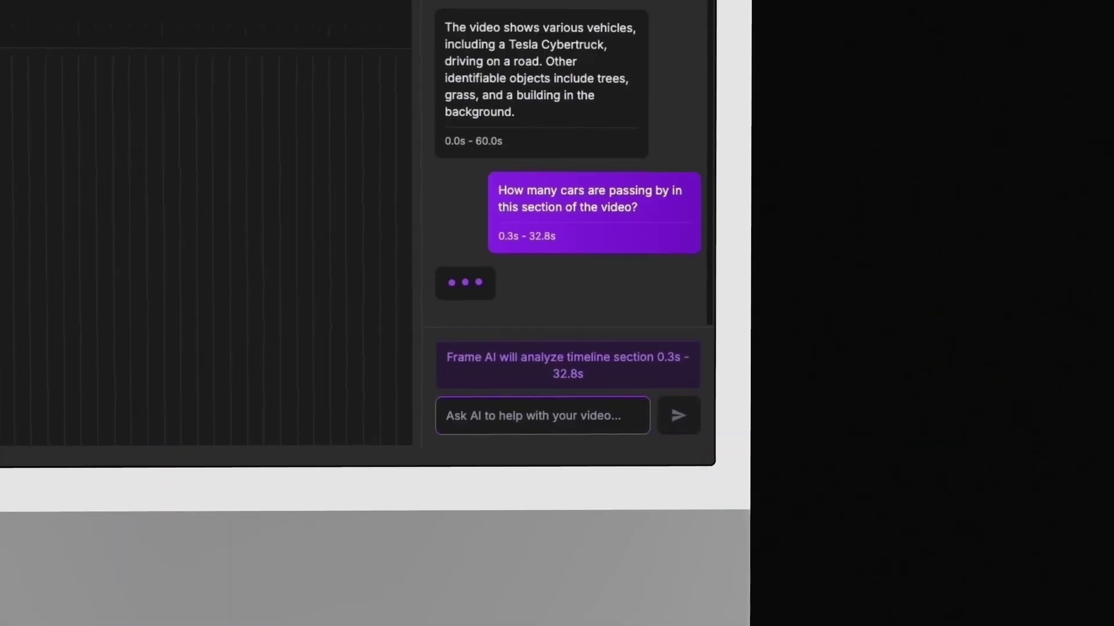
pyautogui.write('In this video, add a counter to the top lef')
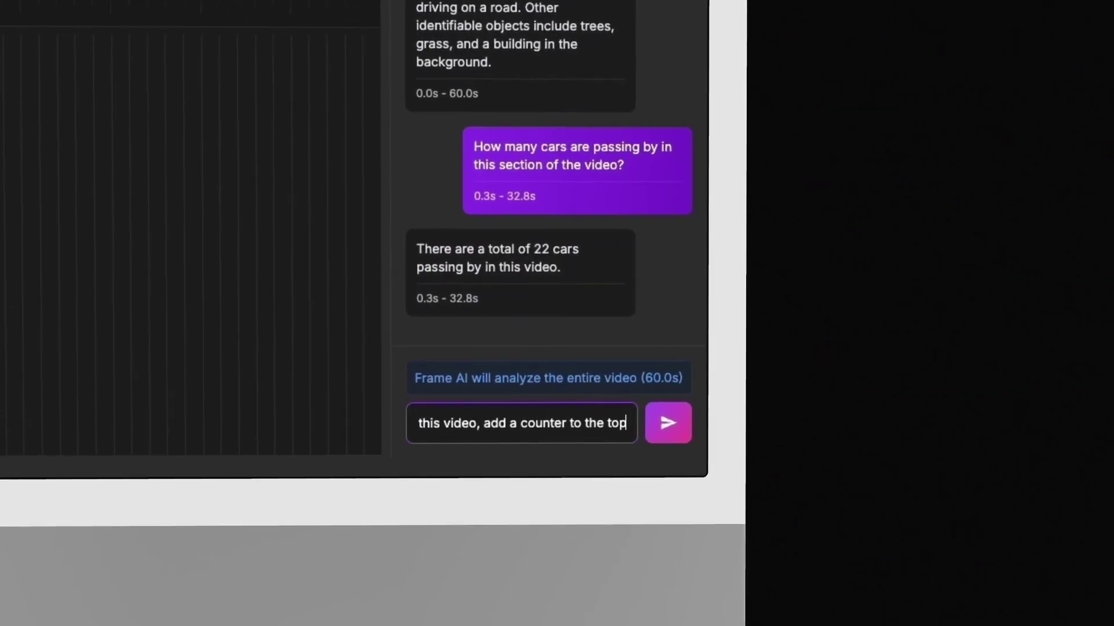
pyautogui.write('t counting the number of cybertrucks that pass by')
pyautogui.press('Return')
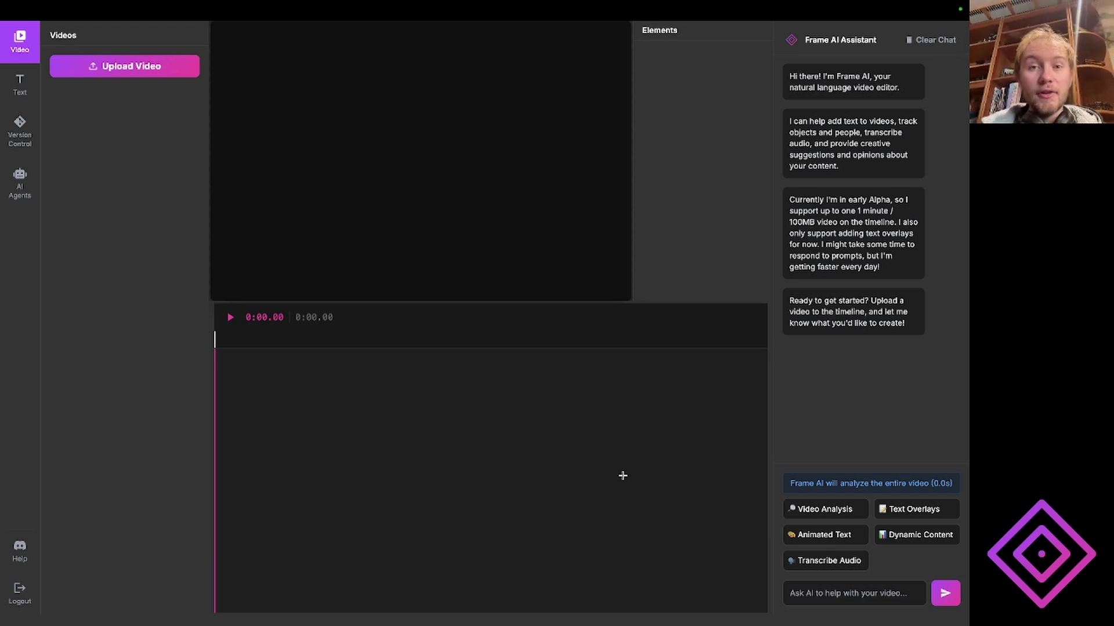
# - Import frame_founder_video_shortened.mov from the Movies folder into the project
pyautogui.click(112, 70)
pyautogui.scroll(-5, 418, 293)
pyautogui.scroll(-5, 417, 293)
pyautogui.click(413, 282)
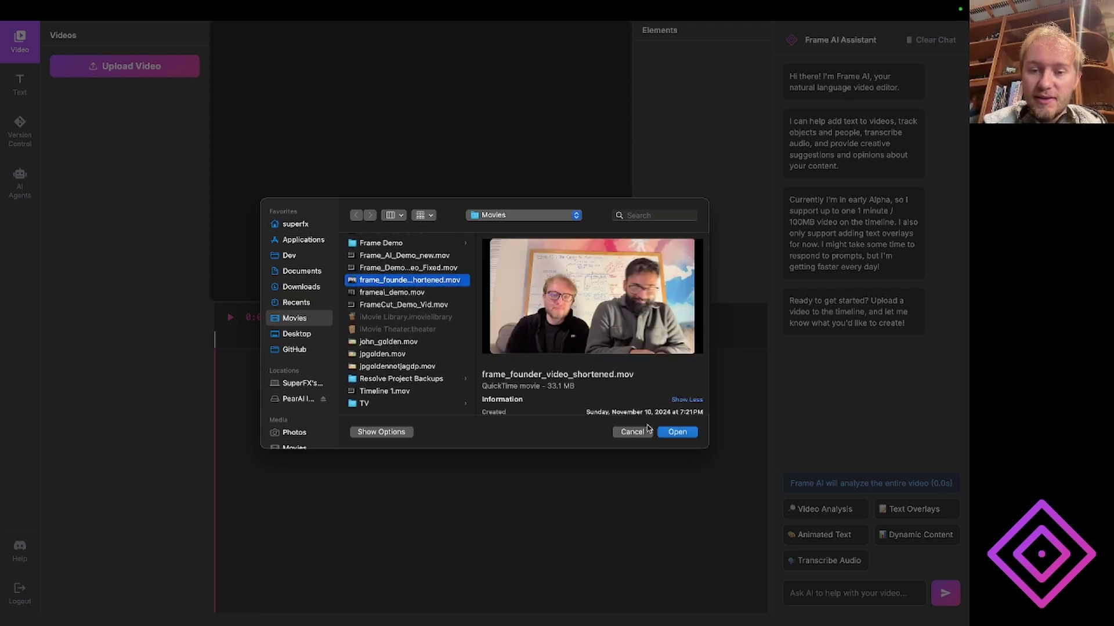
pyautogui.click(677, 432)
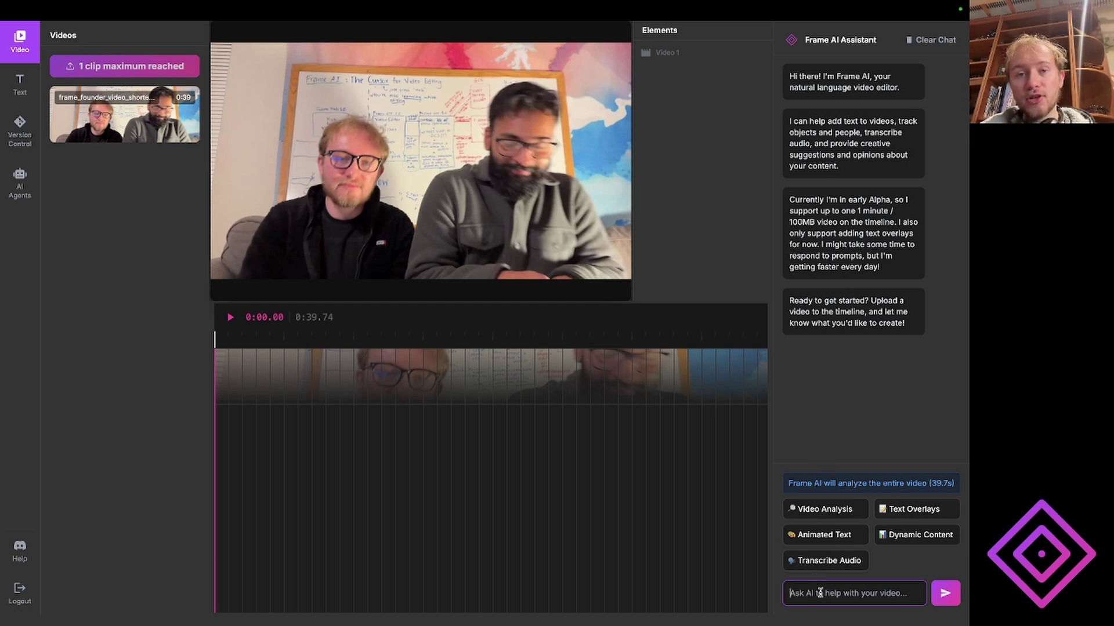
# - Ask the assistant, via the Video Analysis suggestion, what the interview's main topic is
pyautogui.click(827, 510)
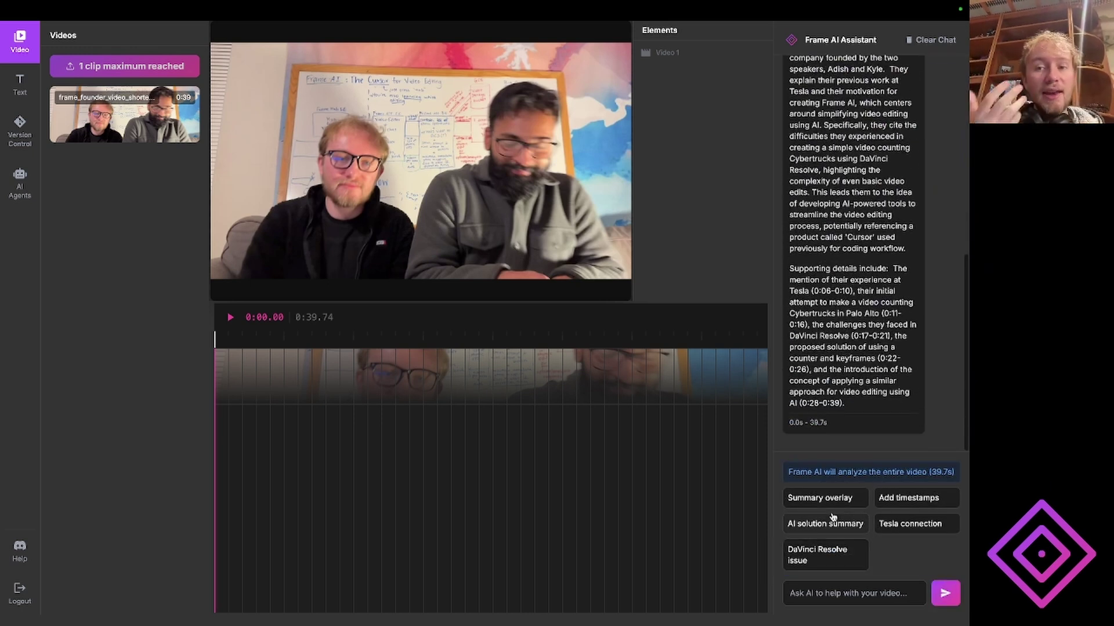
pyautogui.scroll(1, 903, 300)
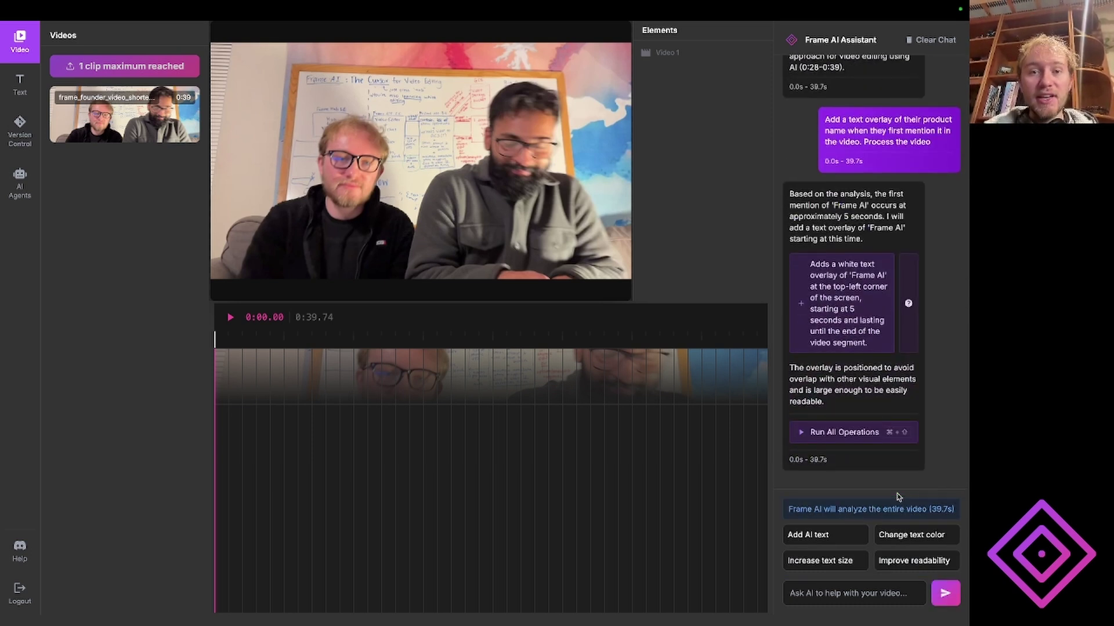
# - Apply the top-left 'Frame AI' text overlay and preview it playing from about 0:04
pyautogui.click(853, 297)
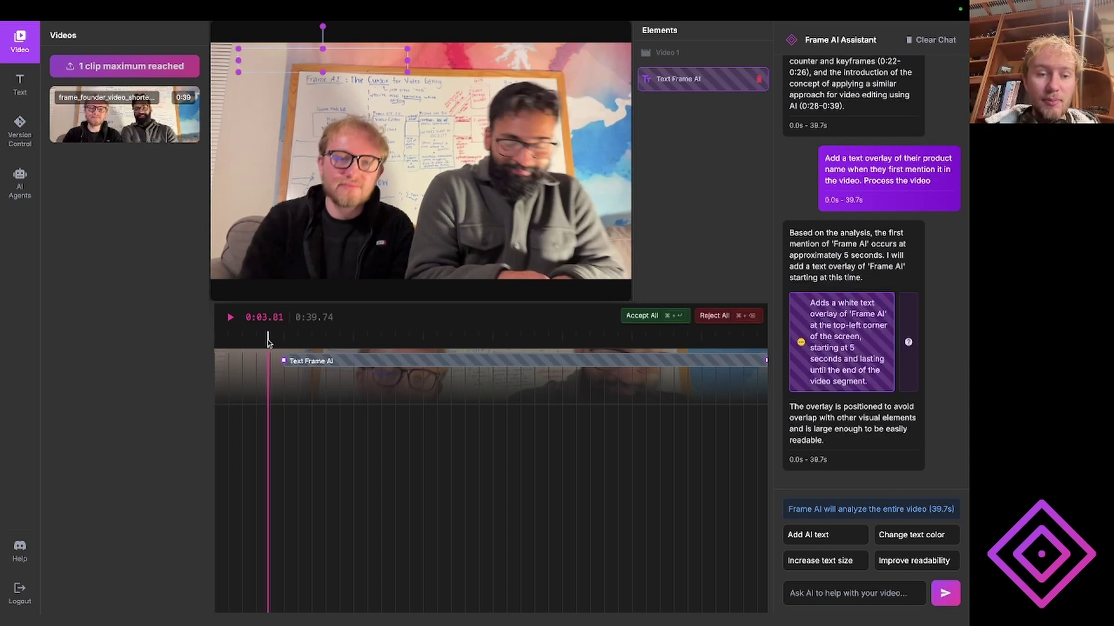
pyautogui.click(267, 342)
pyautogui.press('space')
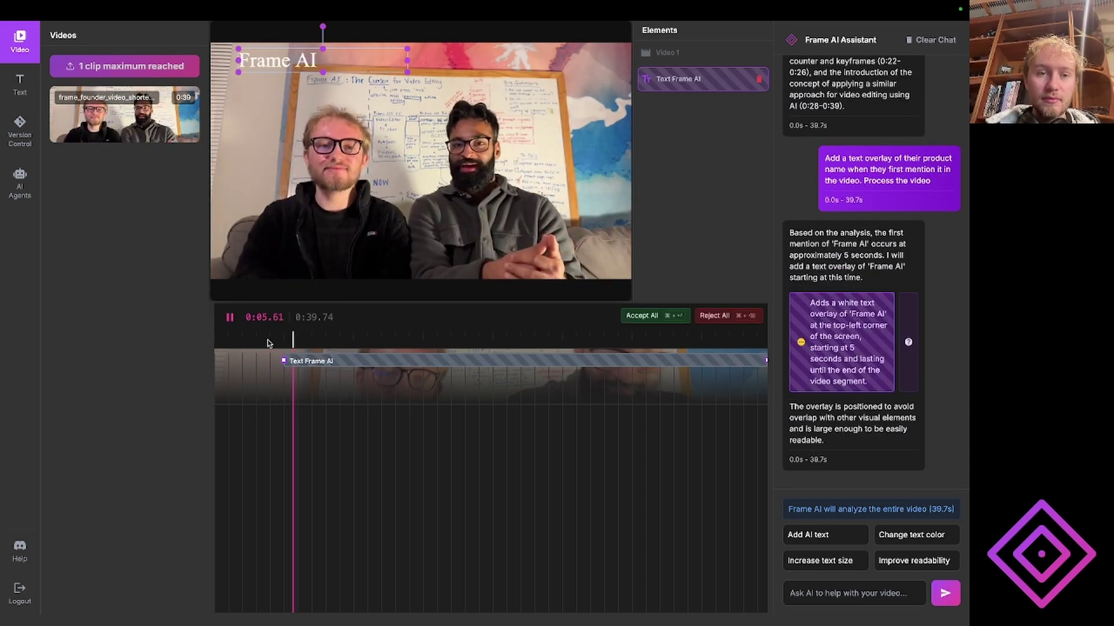
pyautogui.press('space')
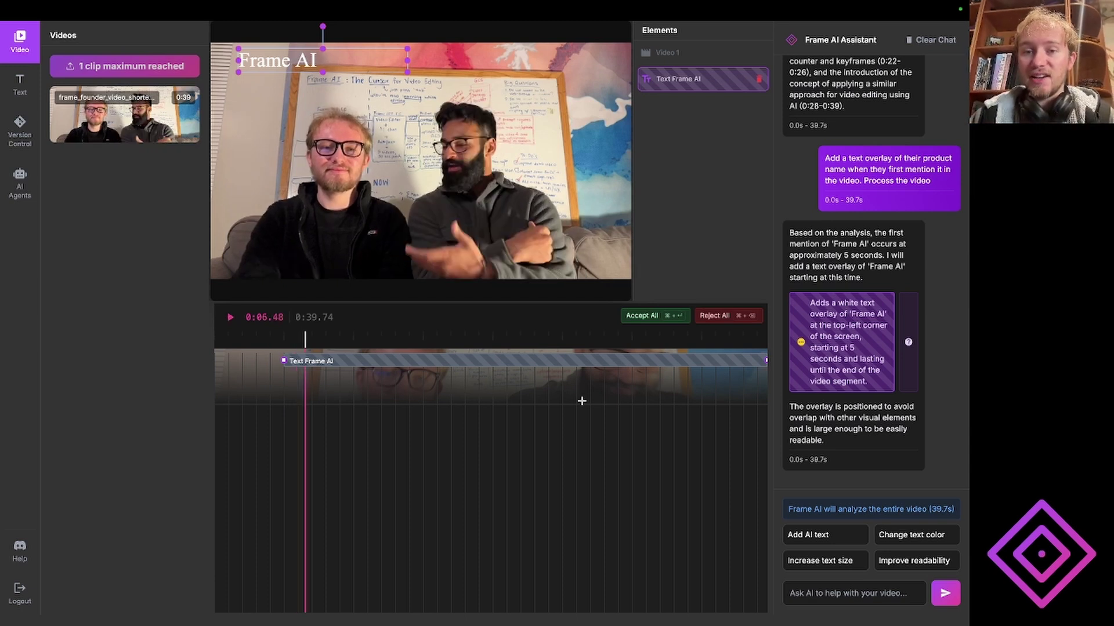
pyautogui.write('Make it pink')
# - Swap the white 'Frame AI' title for a pink version and preview it from about 0:04
pyautogui.press('Return')
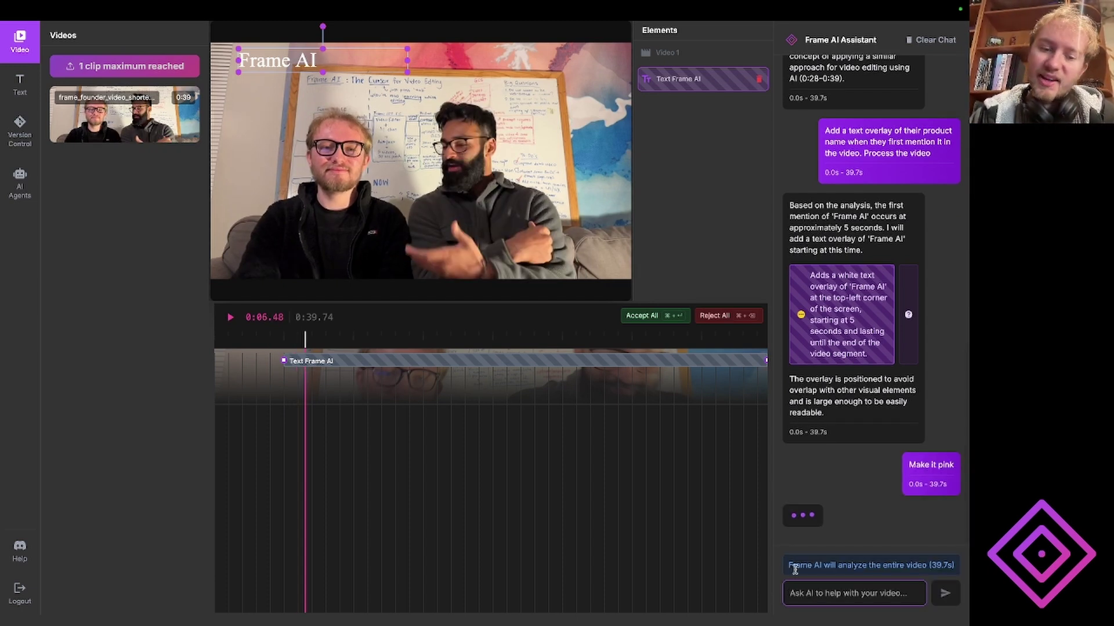
pyautogui.click(572, 467)
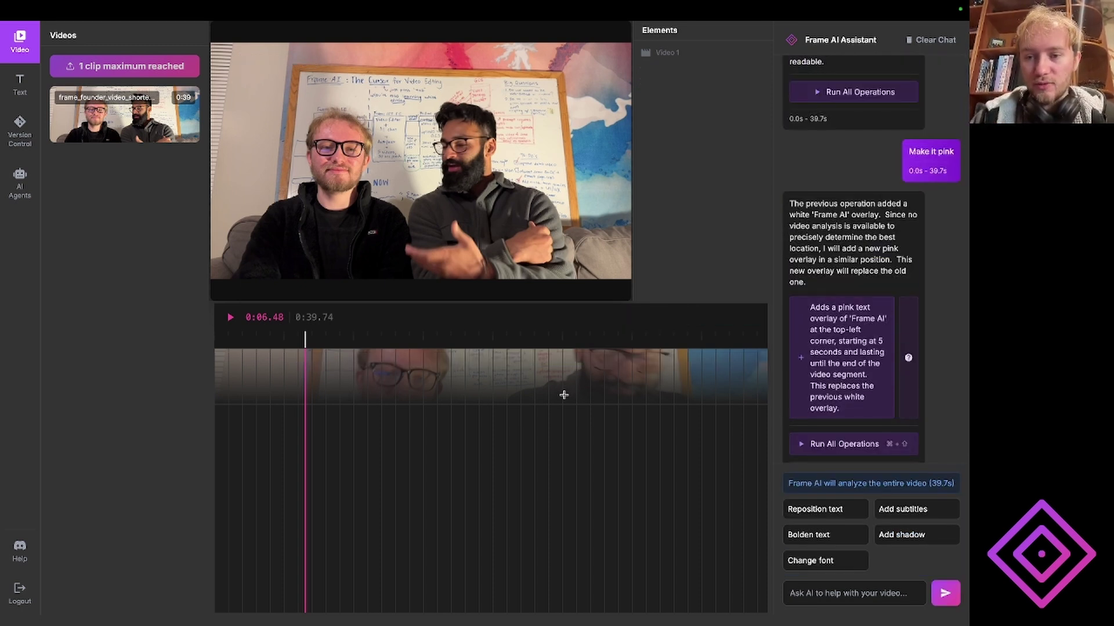
pyautogui.click(832, 384)
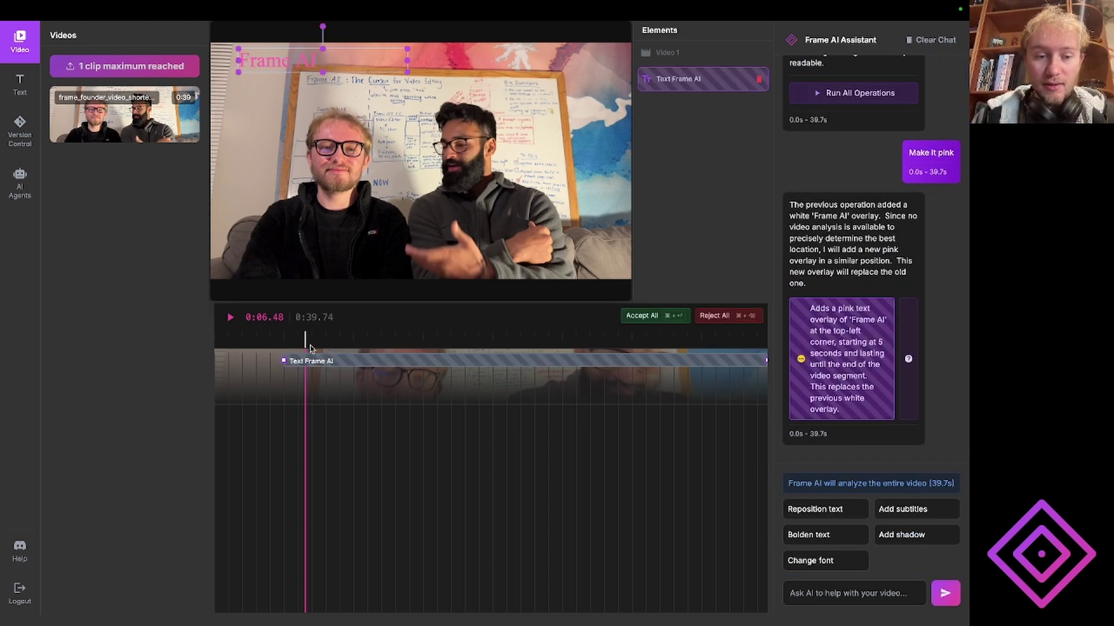
pyautogui.click(272, 344)
pyautogui.press('space')
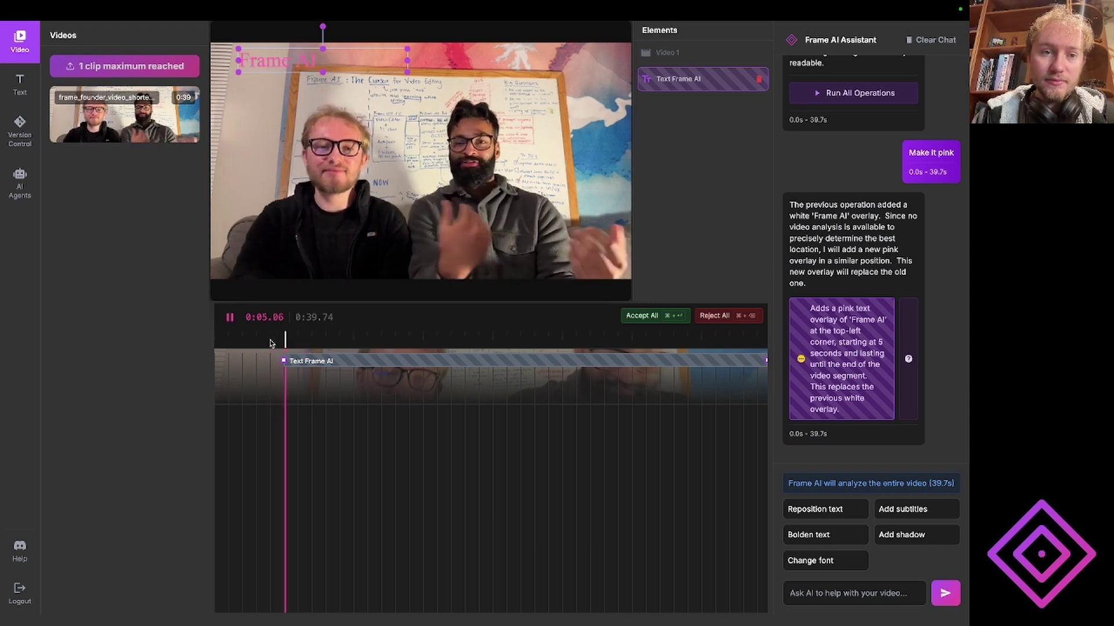
pyautogui.press('space')
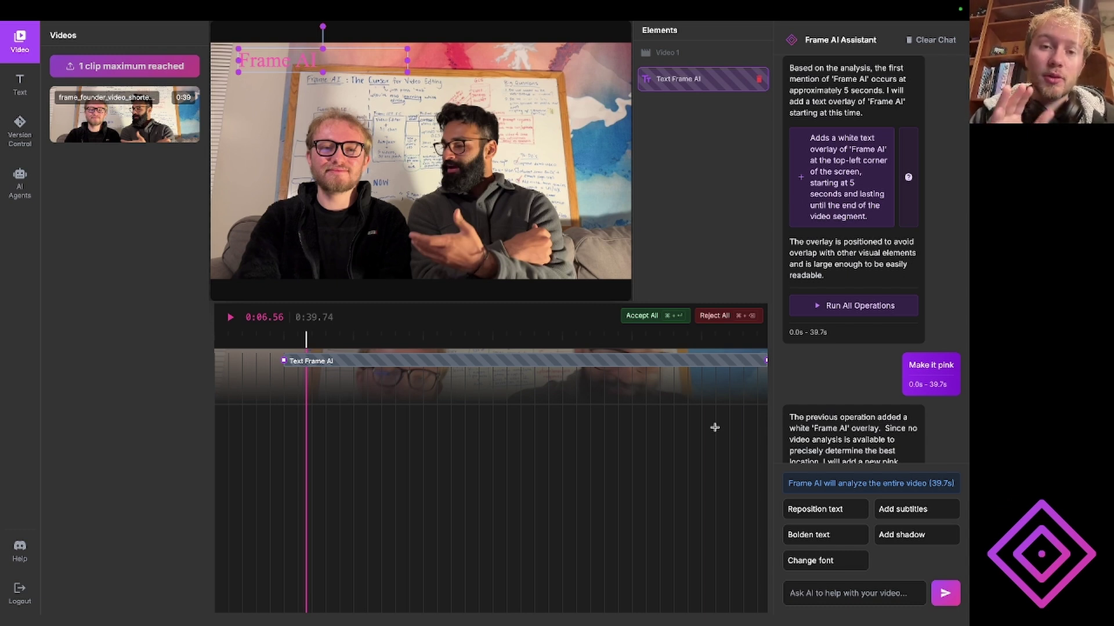
# - Request a countdown timer for the video's first few seconds
pyautogui.moveTo(267, 452); pyautogui.dragTo(219, 450)
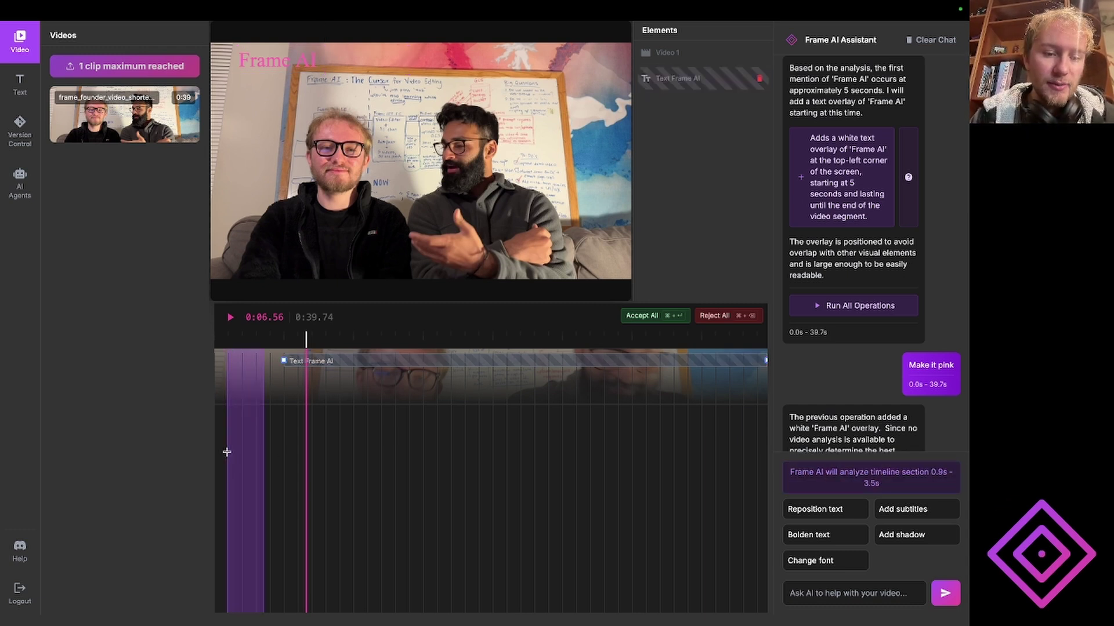
pyautogui.click(812, 592)
pyautogui.write('Add a countdown timer')
pyautogui.press('Return')
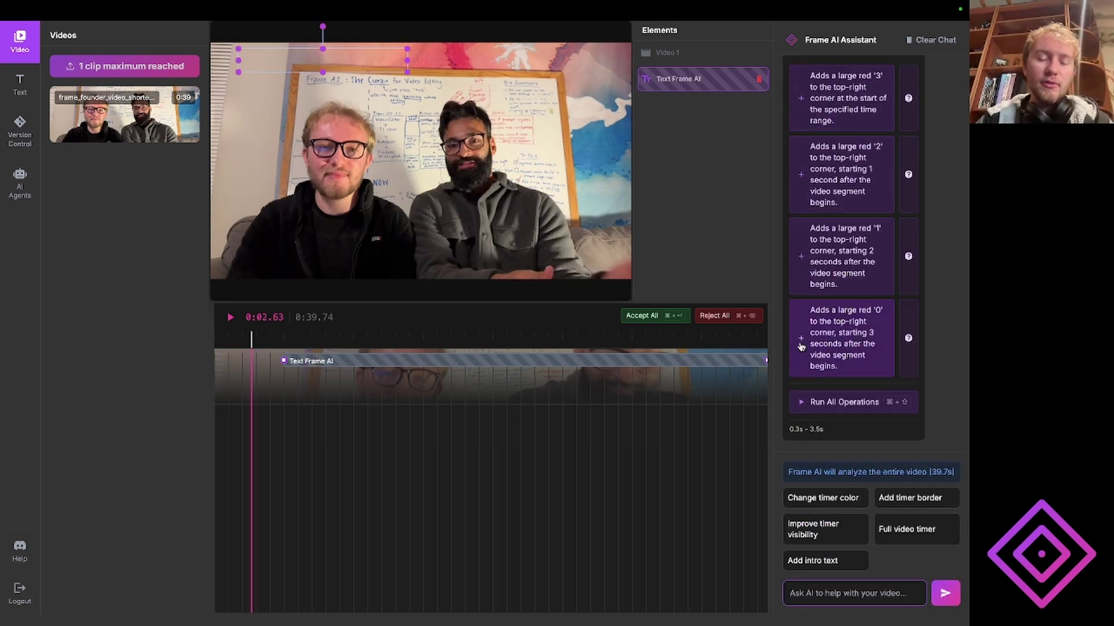
# - Apply the red 3-2-1-0 countdown operations and preview them from the video start
pyautogui.click(575, 534)
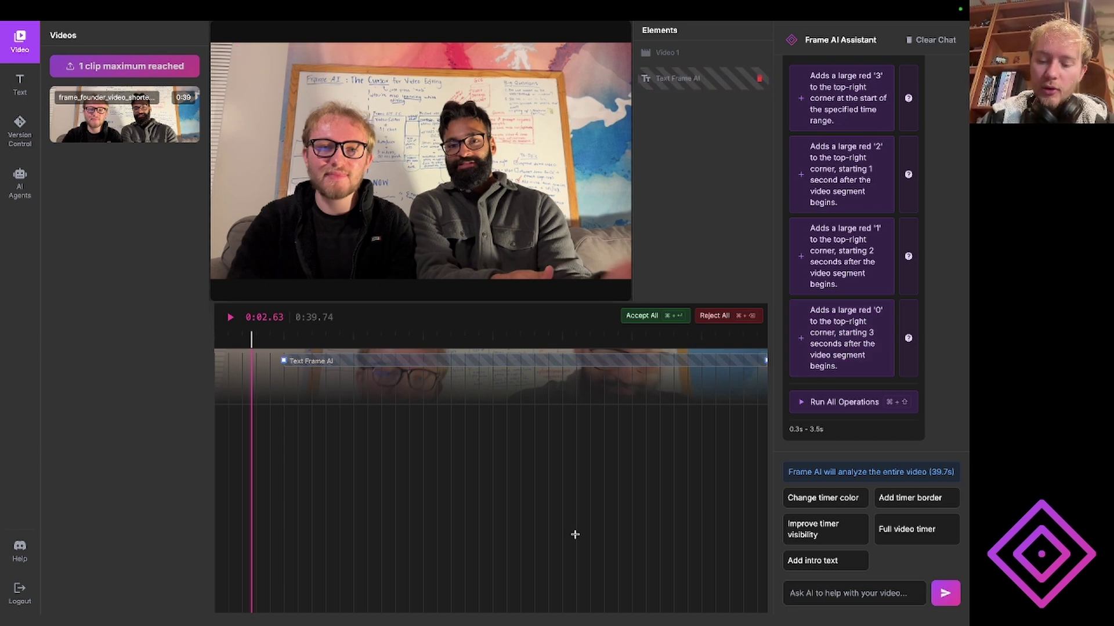
pyautogui.press('super+shift+Return')
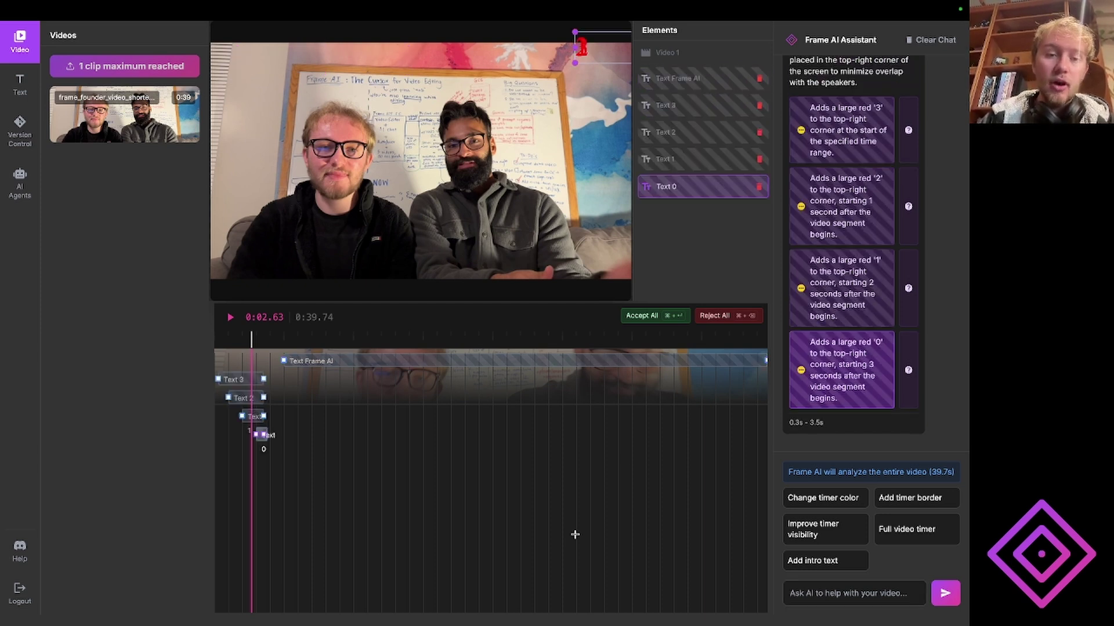
pyautogui.click(214, 344)
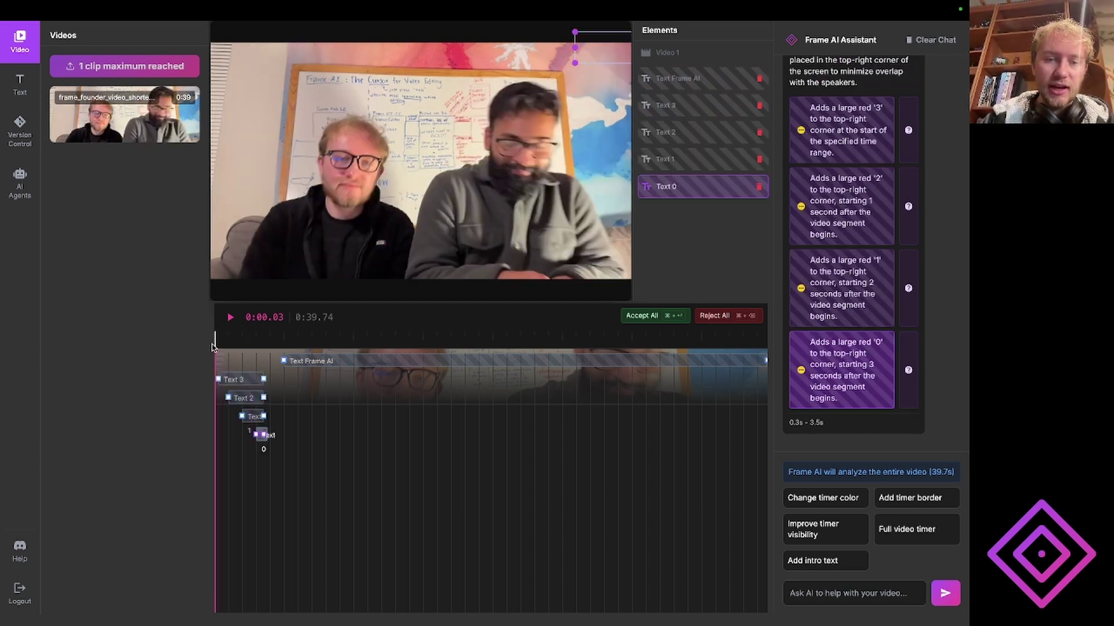
pyautogui.press('space')
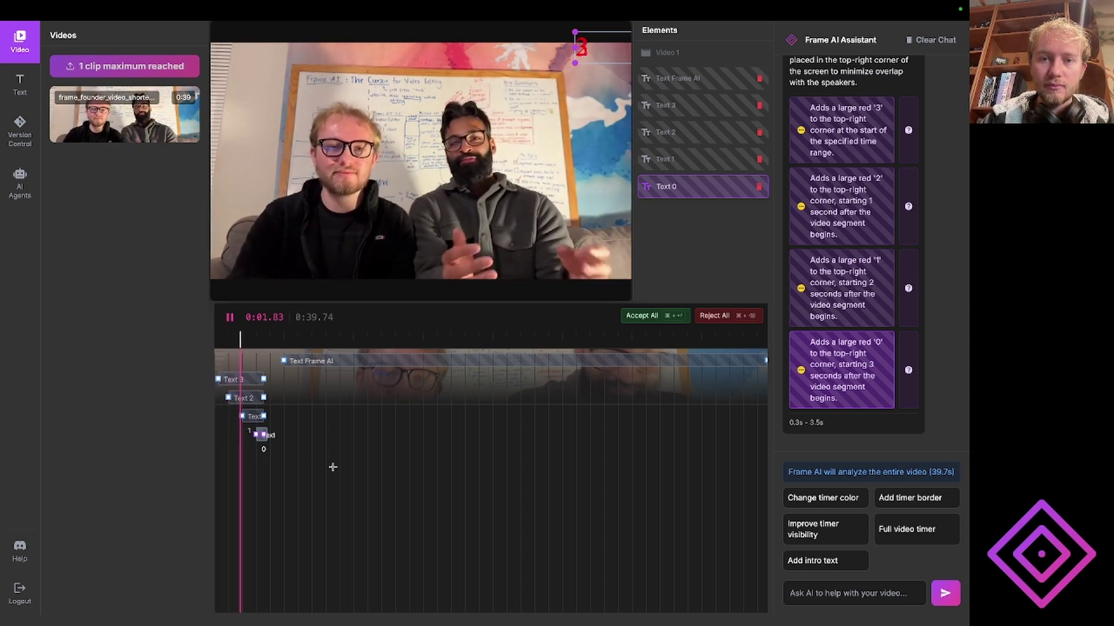
pyautogui.press('space')
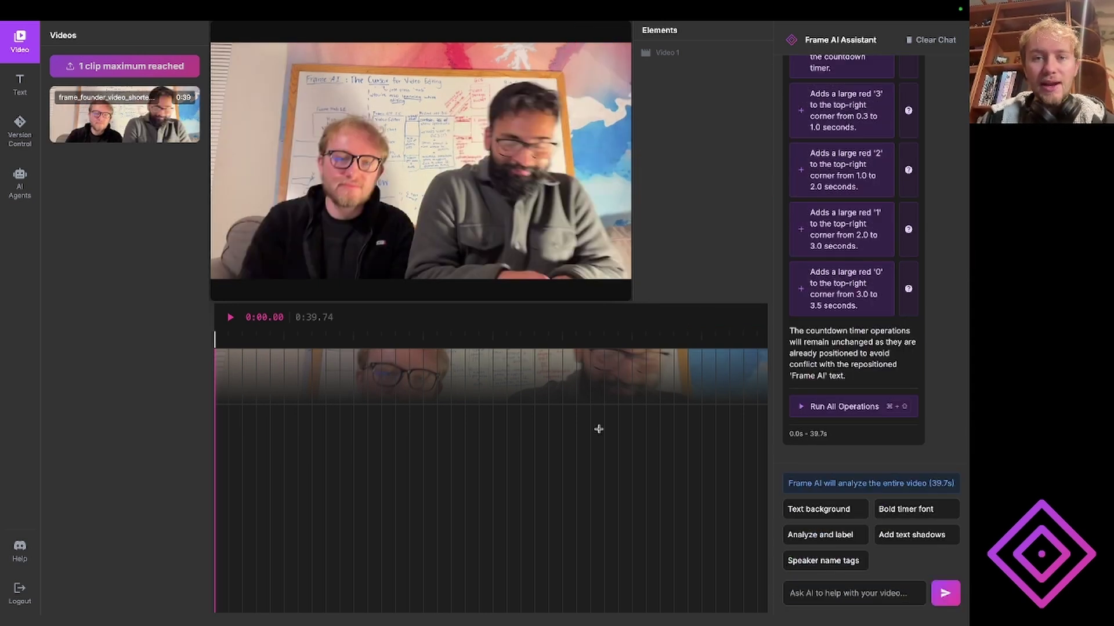
# - Apply the revised plan, check the relocated pink title at 0:22, and accept all changes
pyautogui.hotkey('ctrl', 'Return')
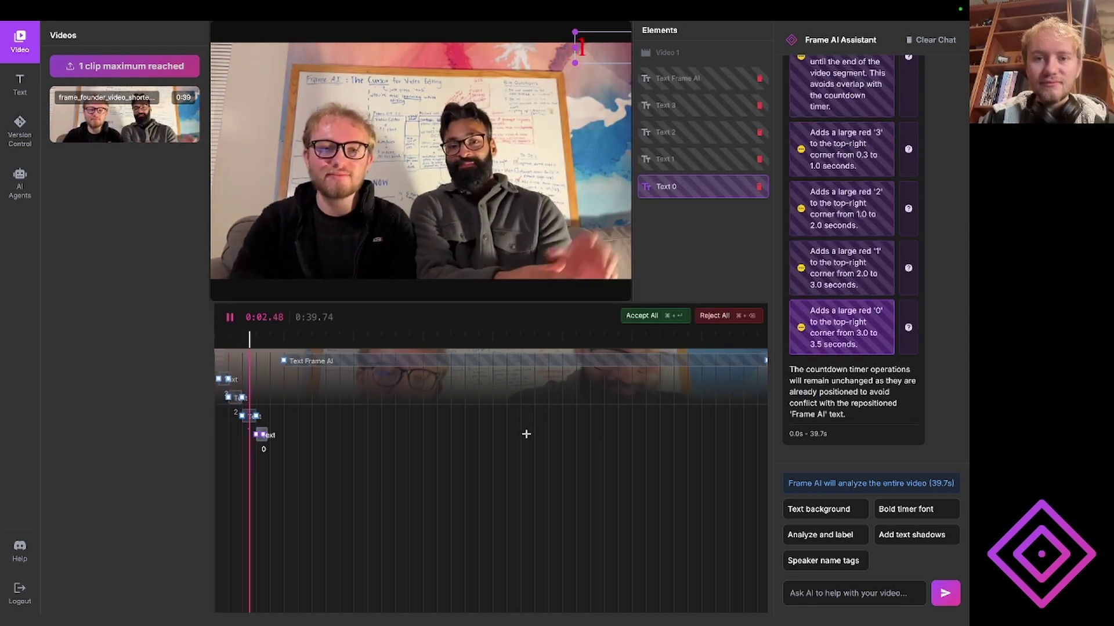
pyautogui.click(522, 433)
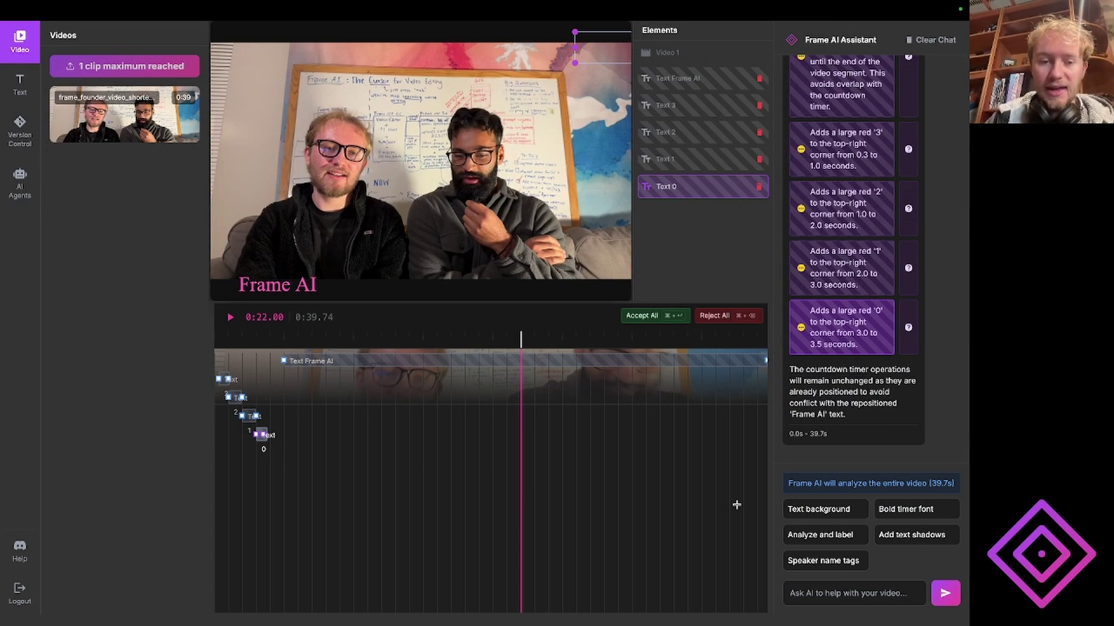
pyautogui.hotkey('ctrl', 'Return')
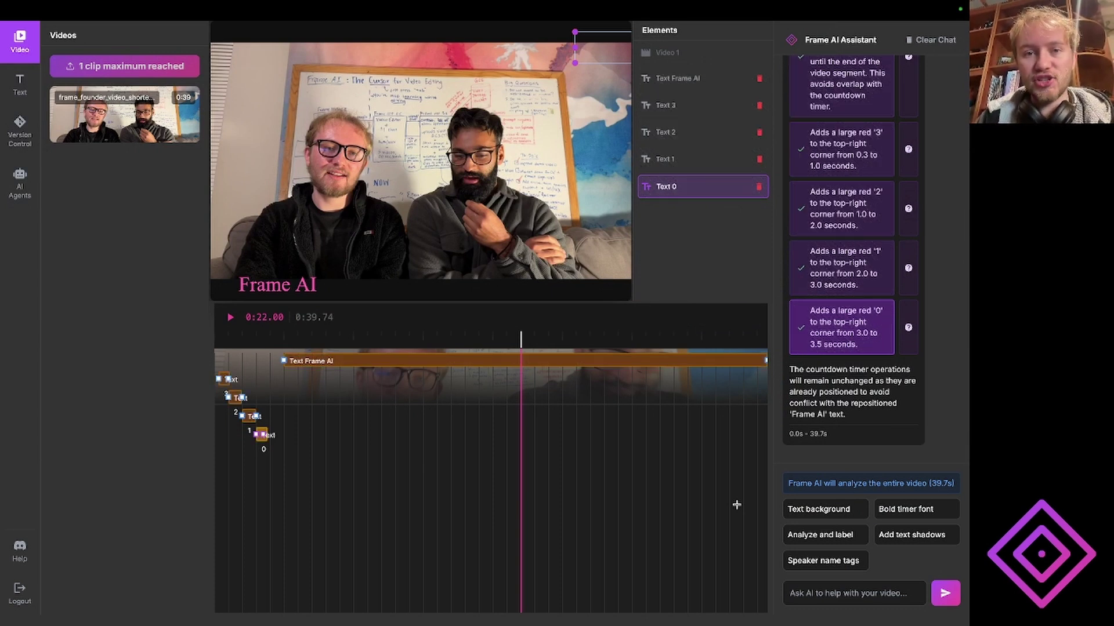
pyautogui.scroll(3, 818, 341)
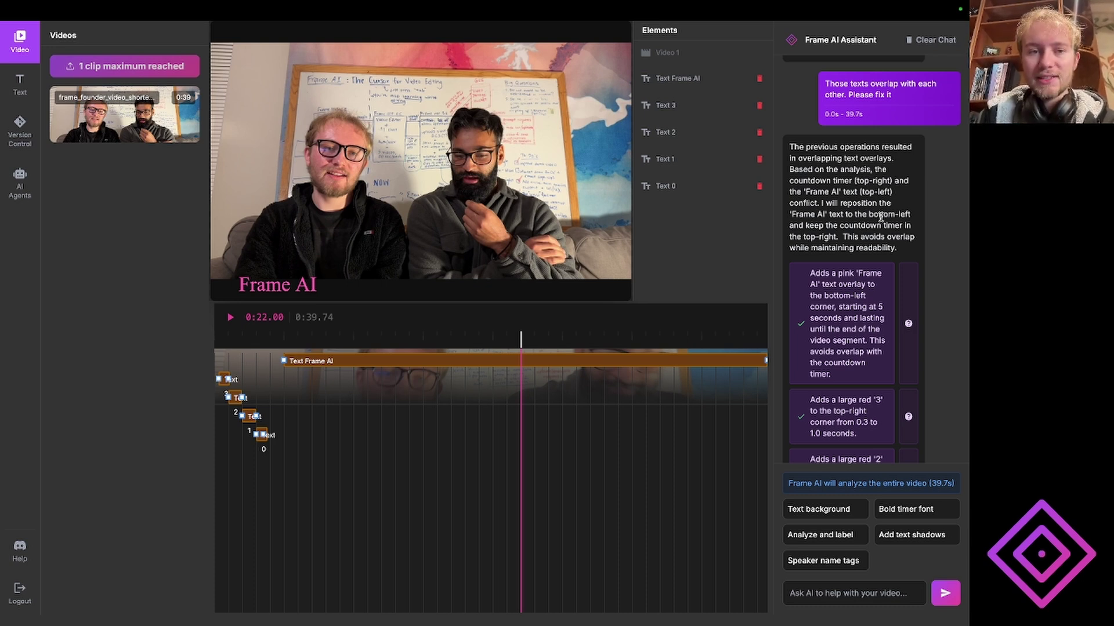
pyautogui.scroll(5, 880, 218)
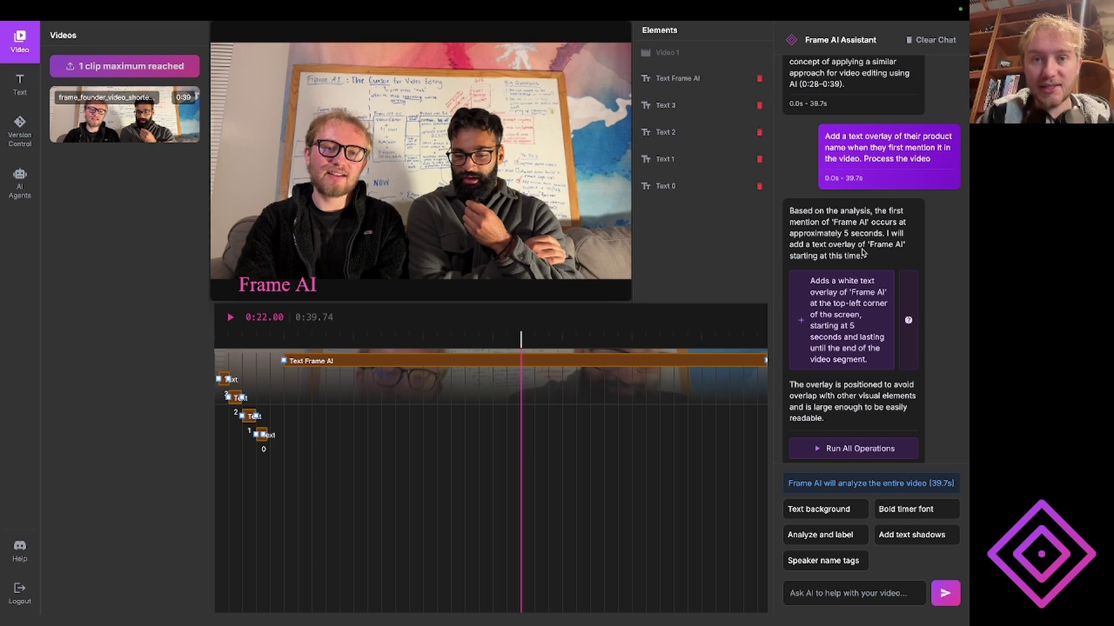
pyautogui.moveTo(866, 257); pyautogui.dragTo(791, 208)
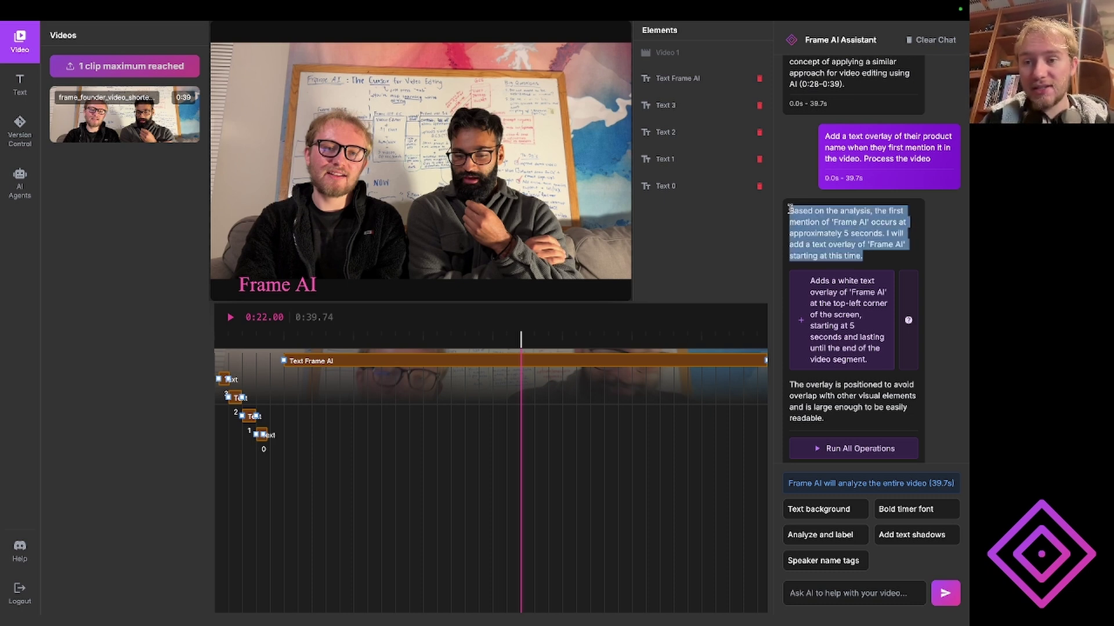
pyautogui.click(791, 209)
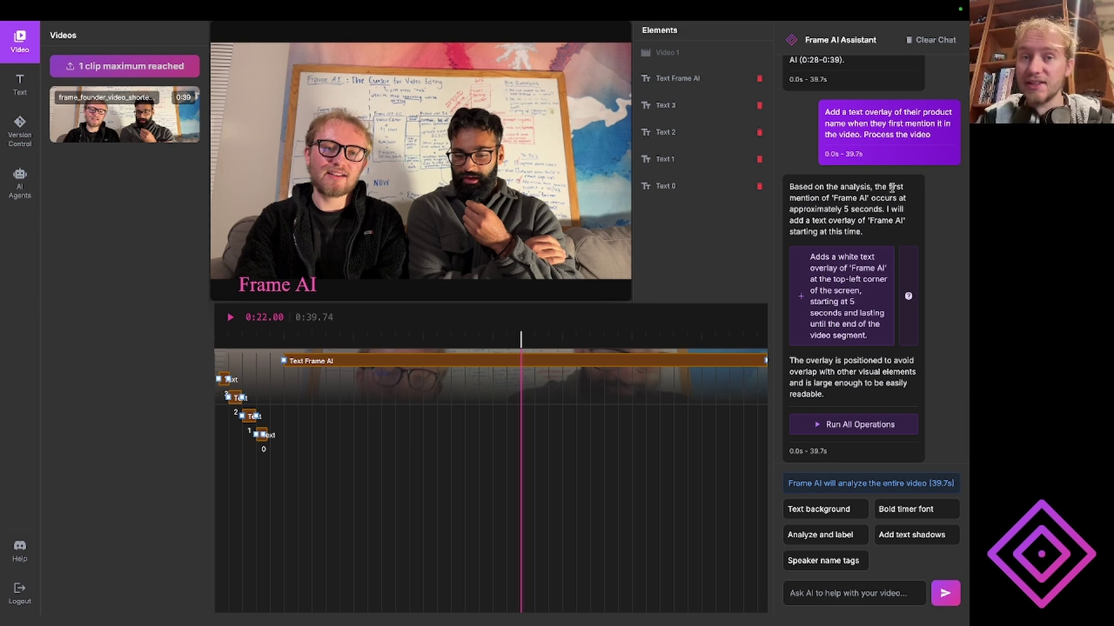
pyautogui.scroll(5, 891, 187)
pyautogui.scroll(5, 891, 187)
pyautogui.scroll(5, 892, 187)
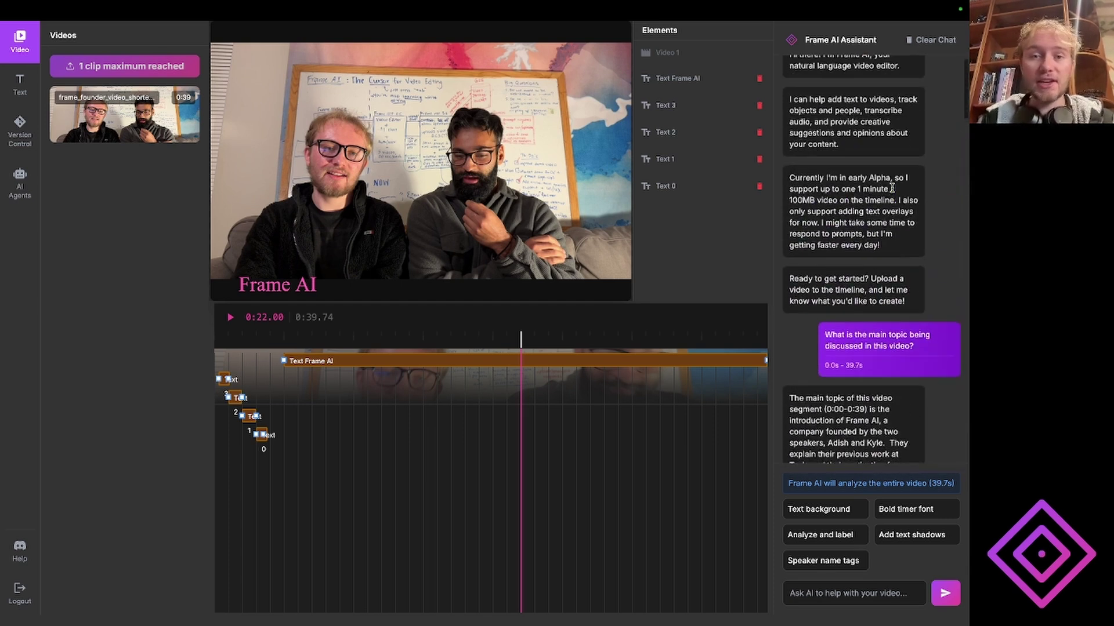
pyautogui.scroll(5, 891, 187)
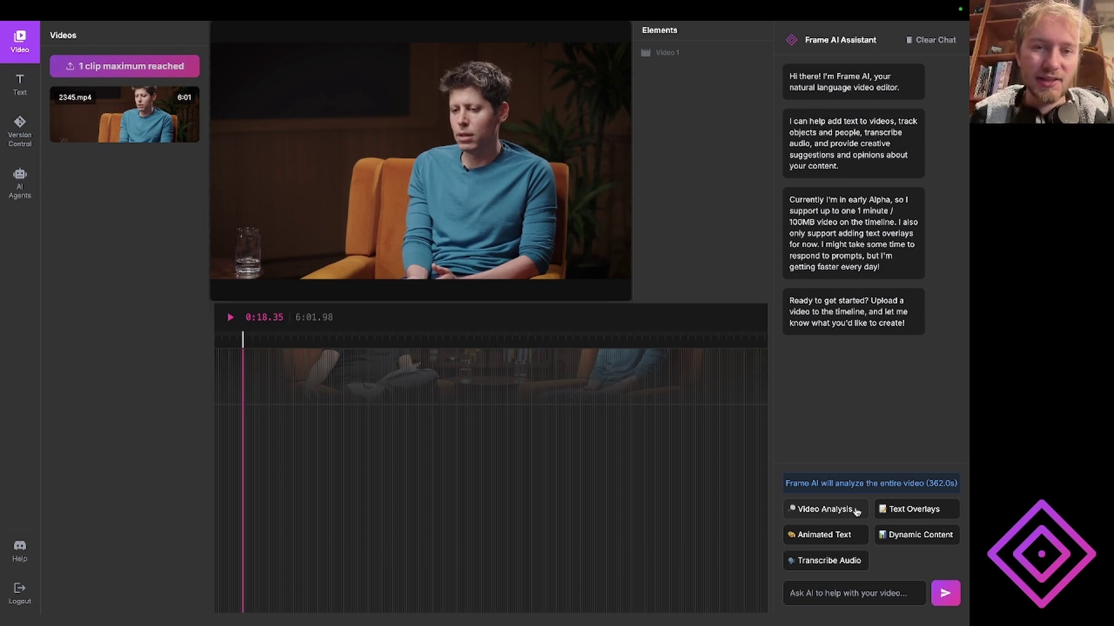
# - Request and apply bottom-left topic titles for each interview part, such as 'OpenAI's Mission'
pyautogui.click(856, 513)
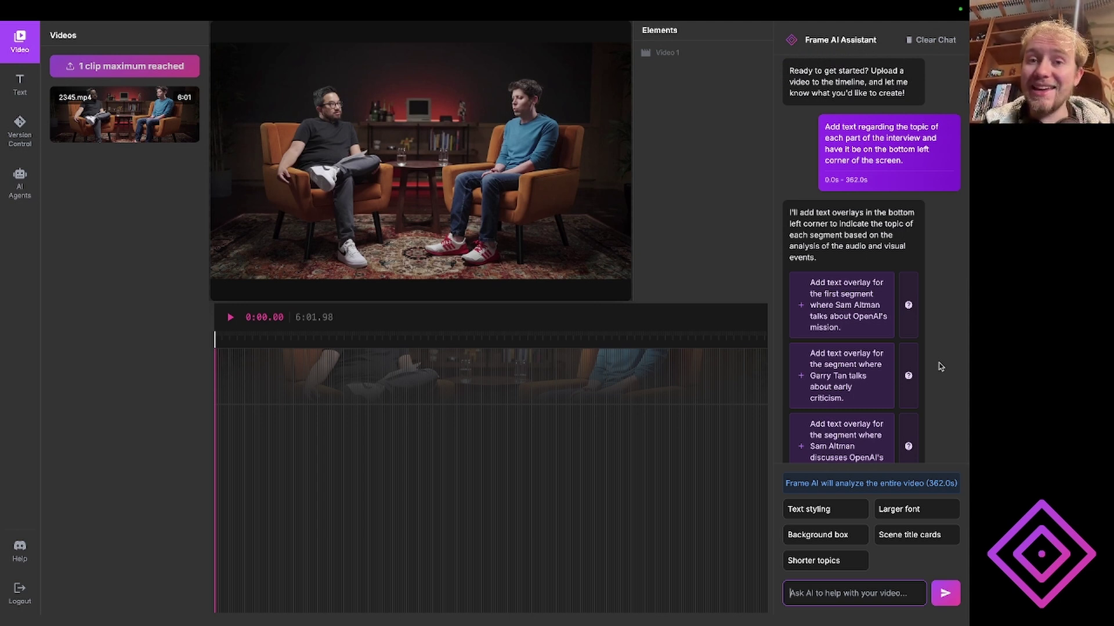
pyautogui.scroll(-10, 940, 367)
pyautogui.click(852, 399)
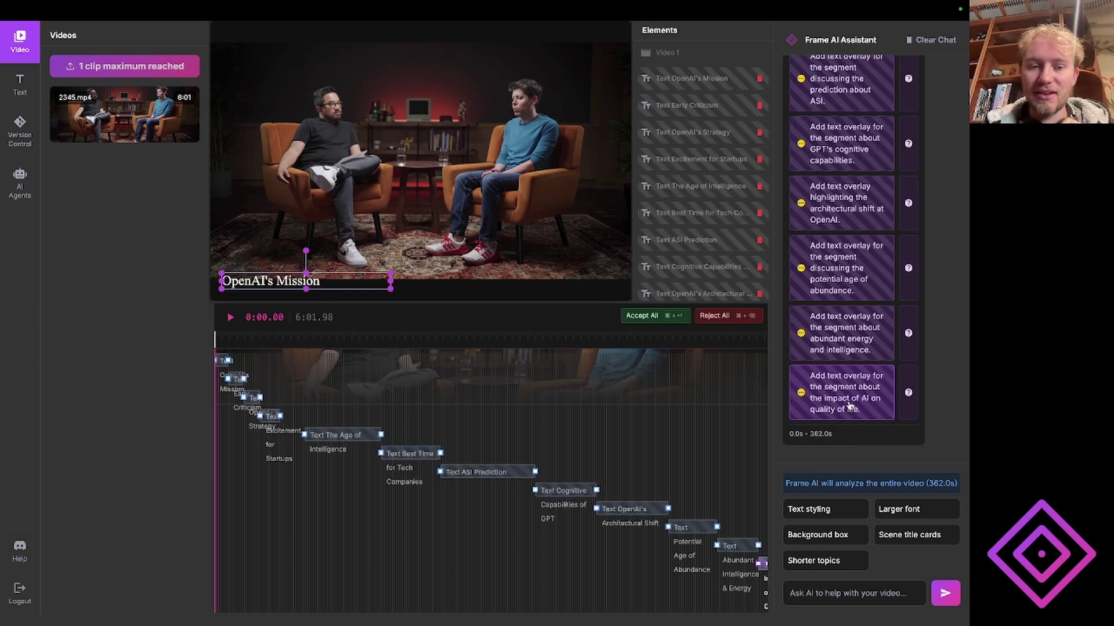